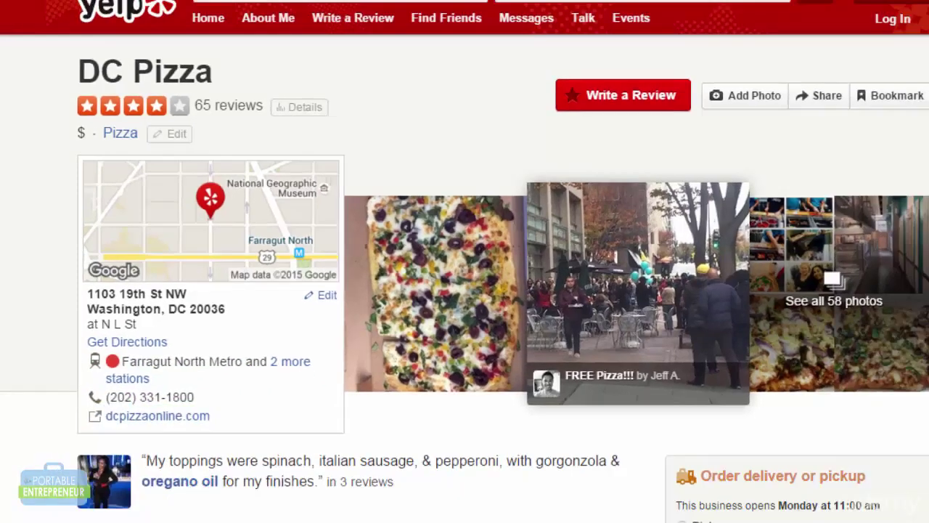
Scroll down and back up through the DC Pizza Yelp listing.
scroll(464, 261, down, 10)
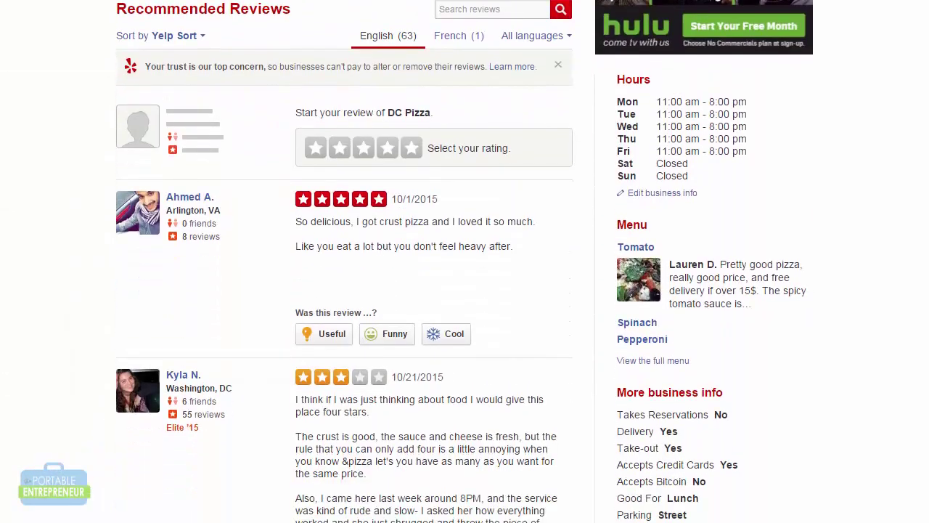
scroll(464, 261, down, 2)
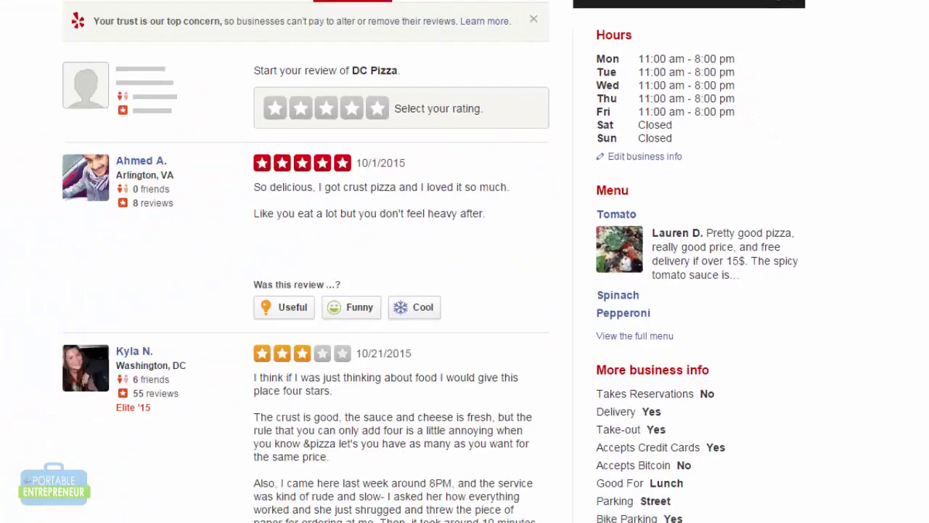
scroll(462, 261, down, 5)
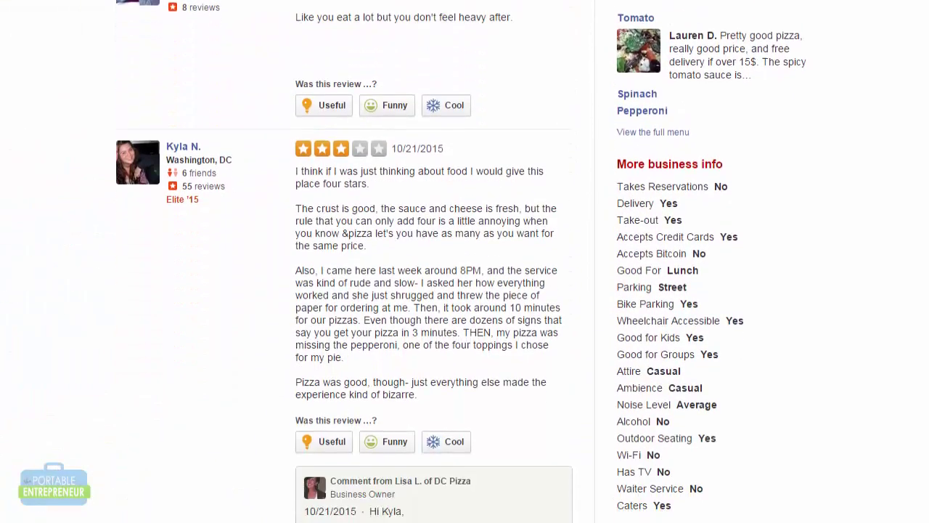
scroll(462, 261, down, 1)
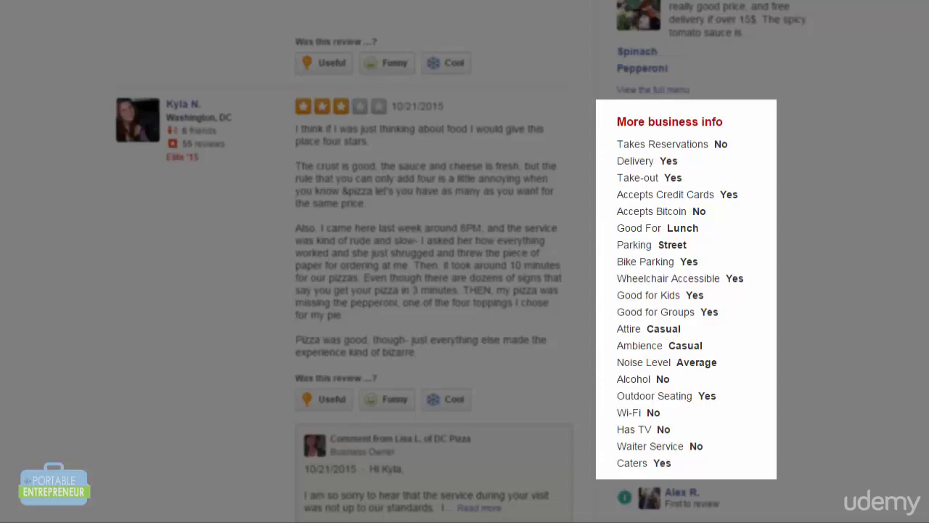
scroll(464, 262, up, 15)
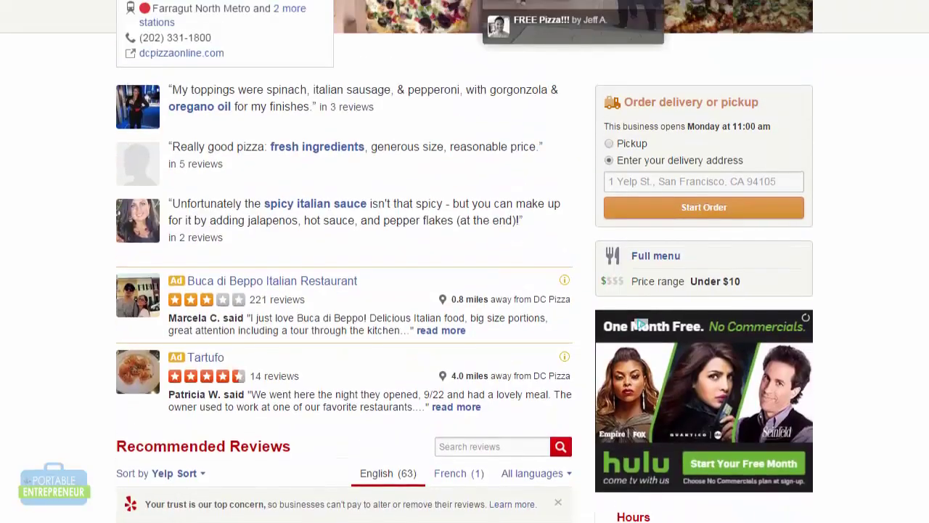
scroll(465, 261, up, 5)
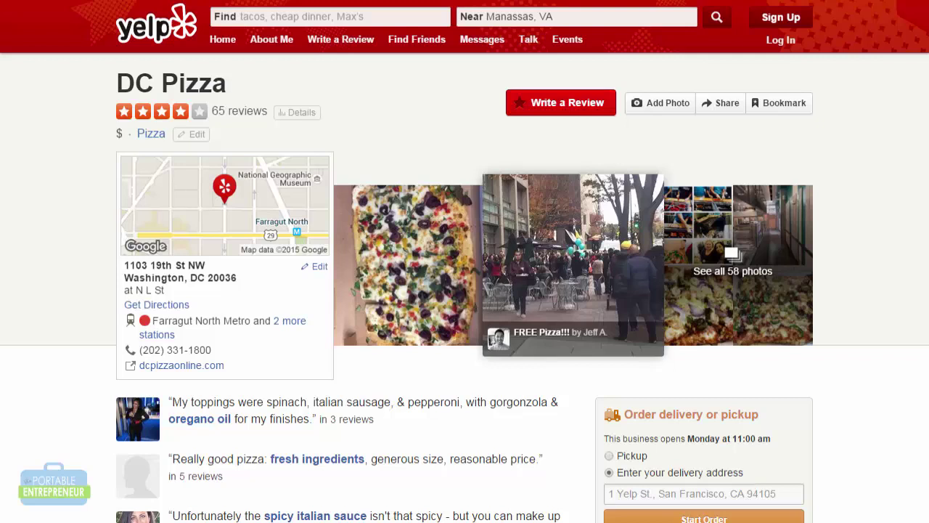
scroll(465, 261, down, 10)
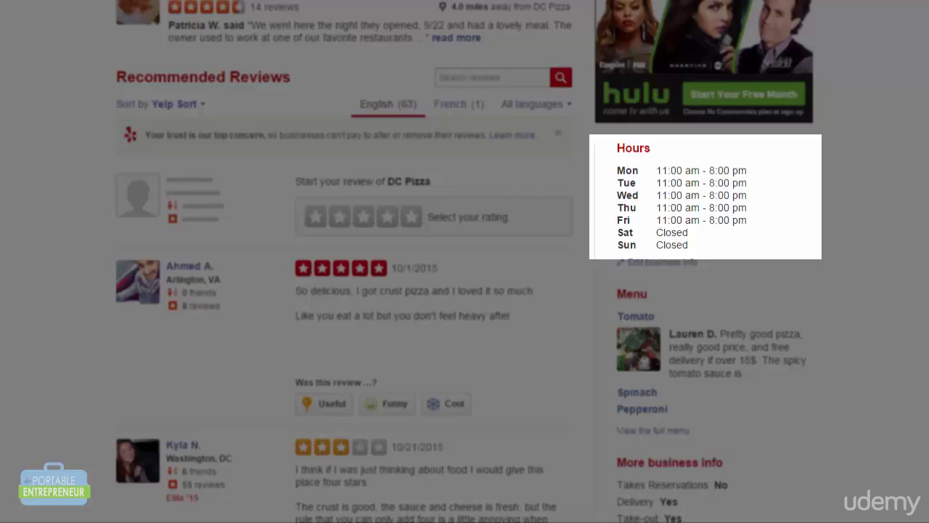
scroll(464, 261, down, 3)
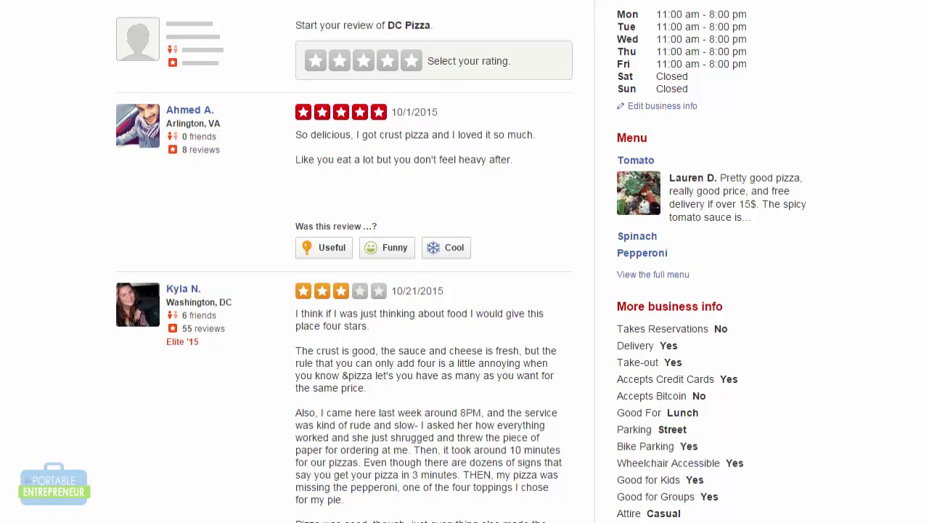
scroll(640, 196, up, 6)
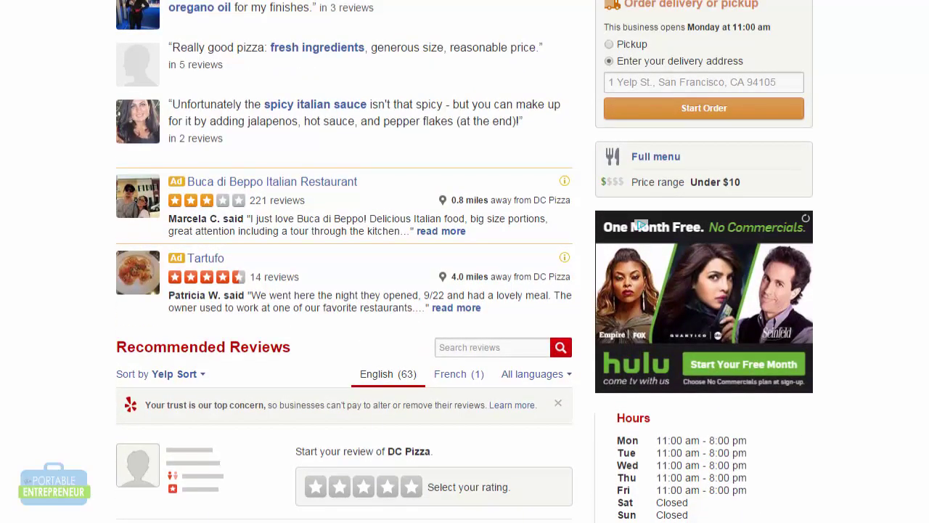
scroll(465, 262, up, 5)
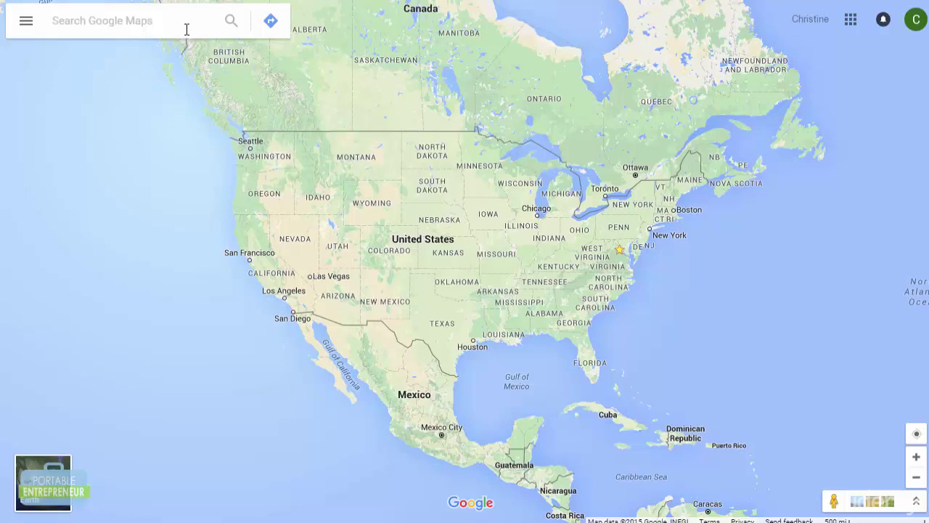
Paste the Virginia street address into the Google Maps search and run it.
text(14921 Lampec Street, Centreville, VA)
key(Return)
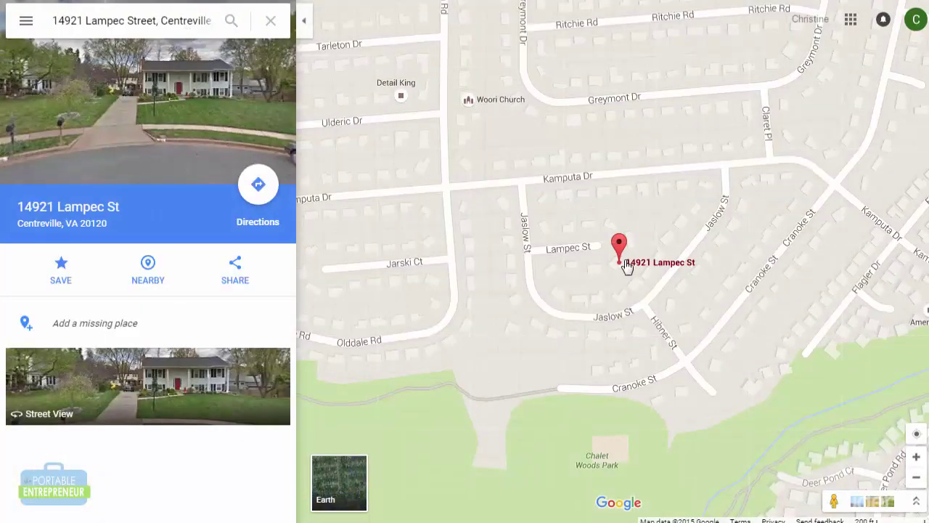
Copy the place's Small-size iframe embed code from the Share > Embed map options.
click(236, 268)
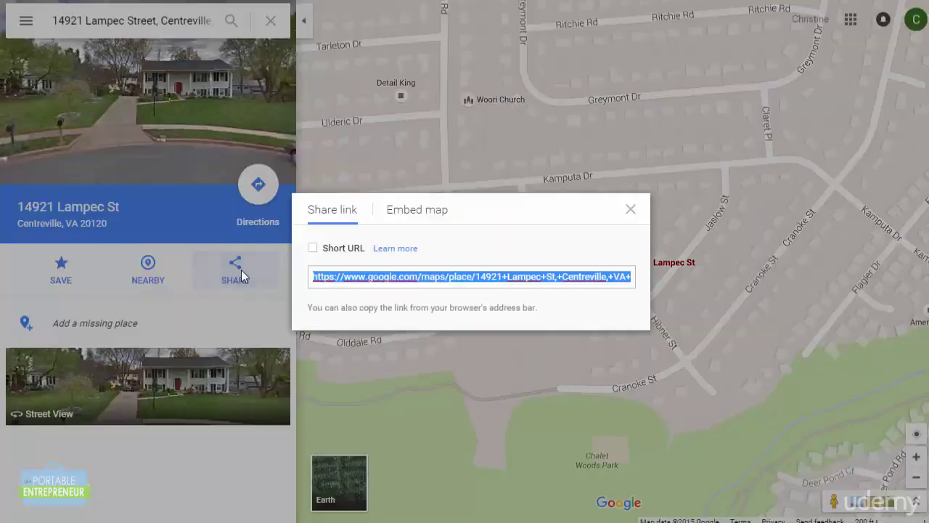
click(415, 217)
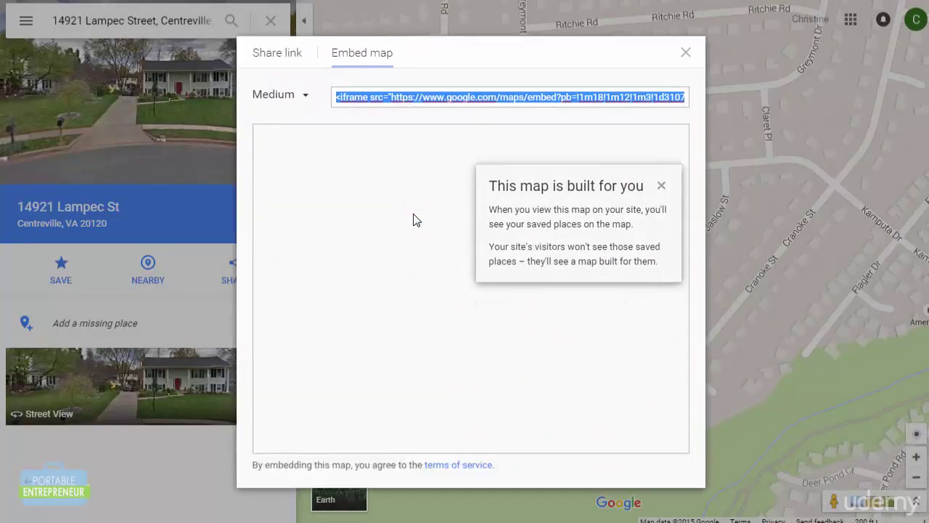
click(282, 93)
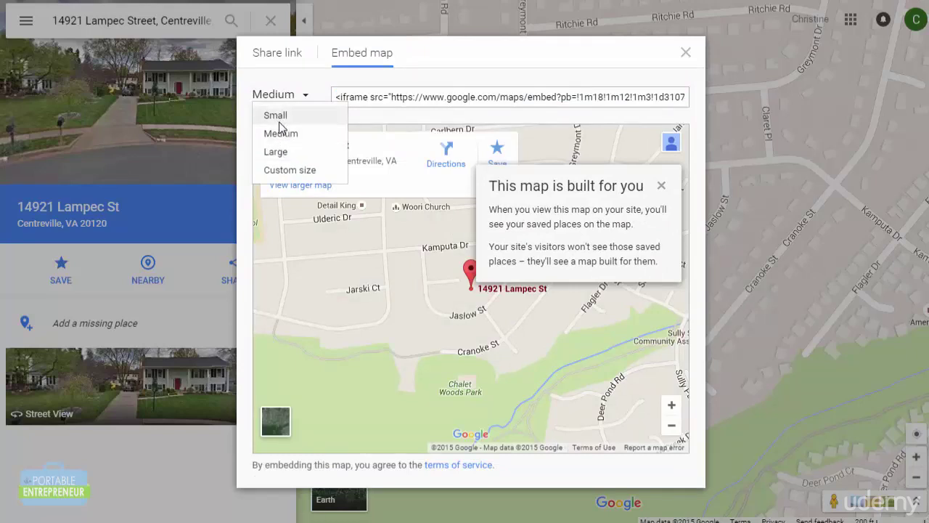
click(283, 118)
click(346, 154)
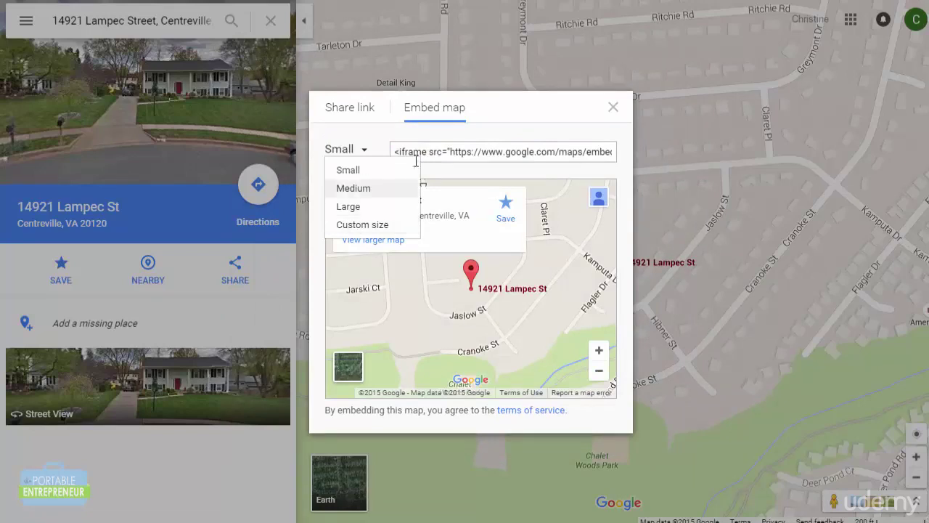
click(450, 156)
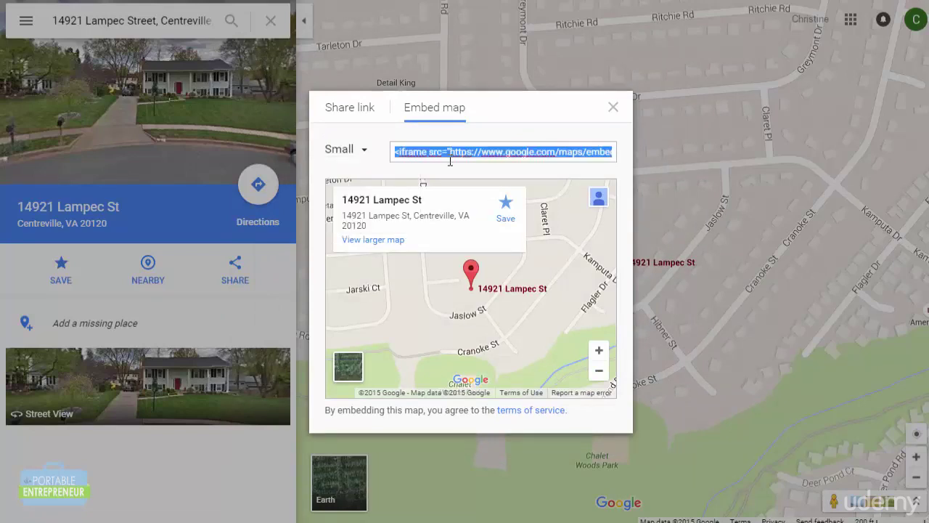
right_click(449, 161)
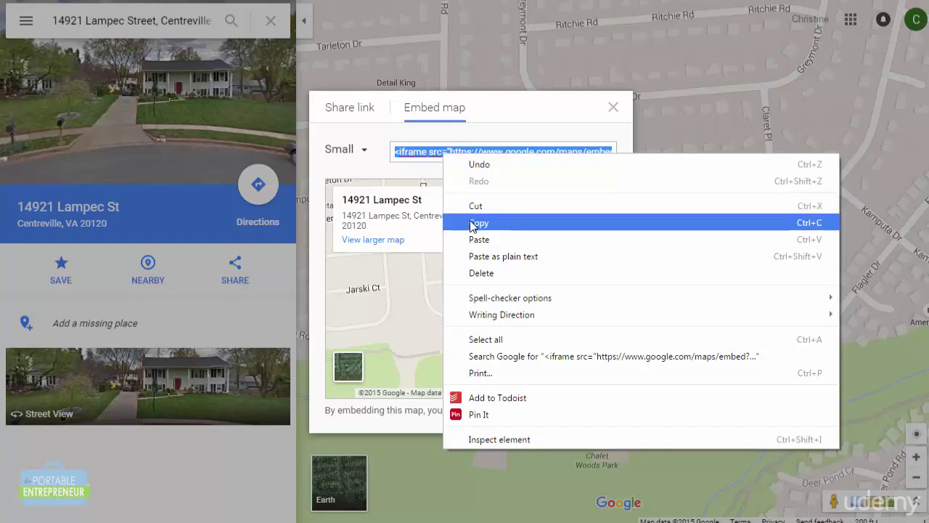
click(473, 222)
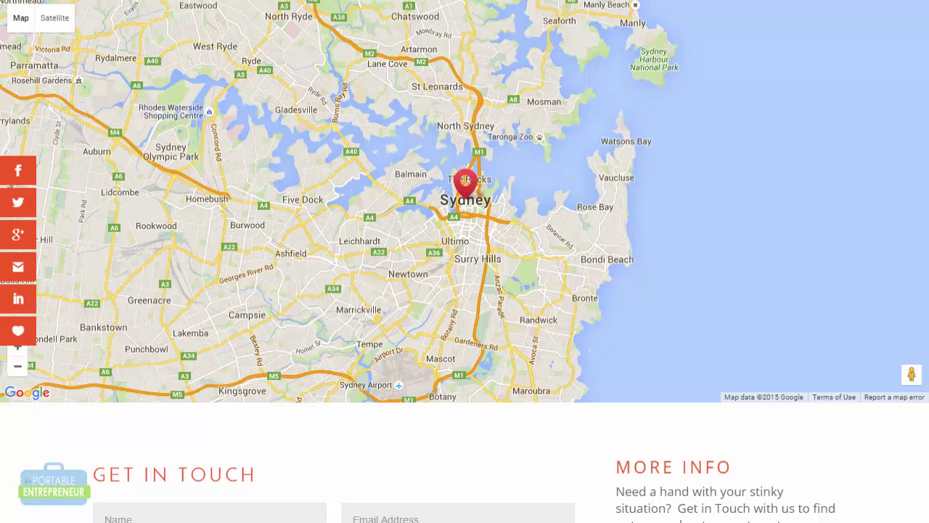
Scroll down through the example contact page with its embedded Sydney map.
scroll(464, 261, down, 3)
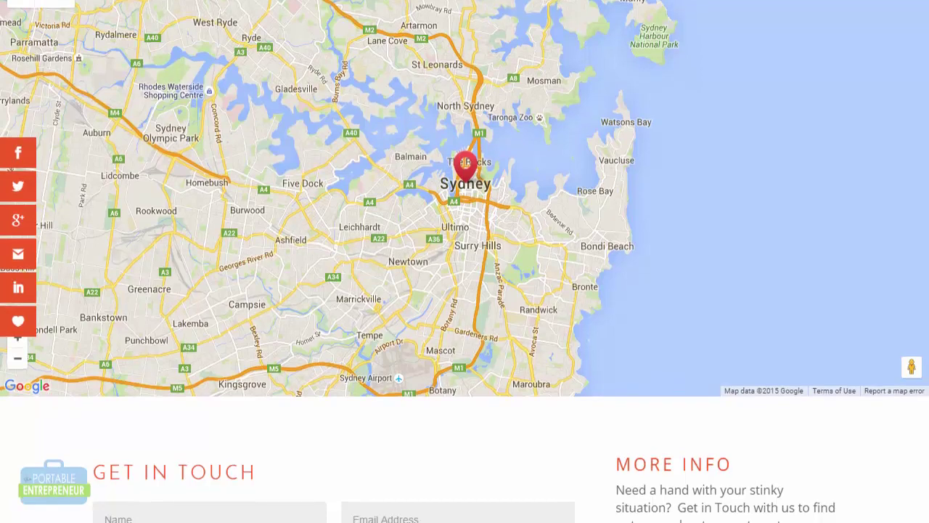
scroll(464, 261, down, 3)
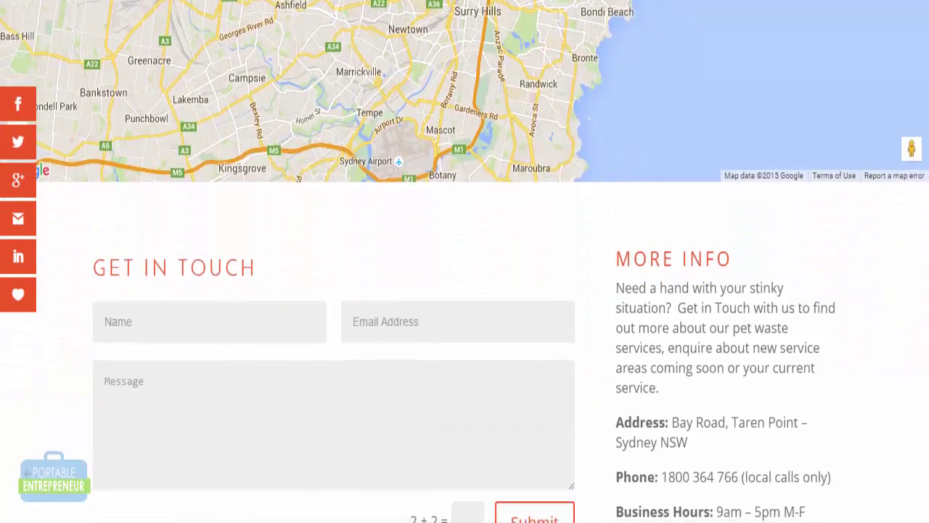
scroll(465, 262, down, 2)
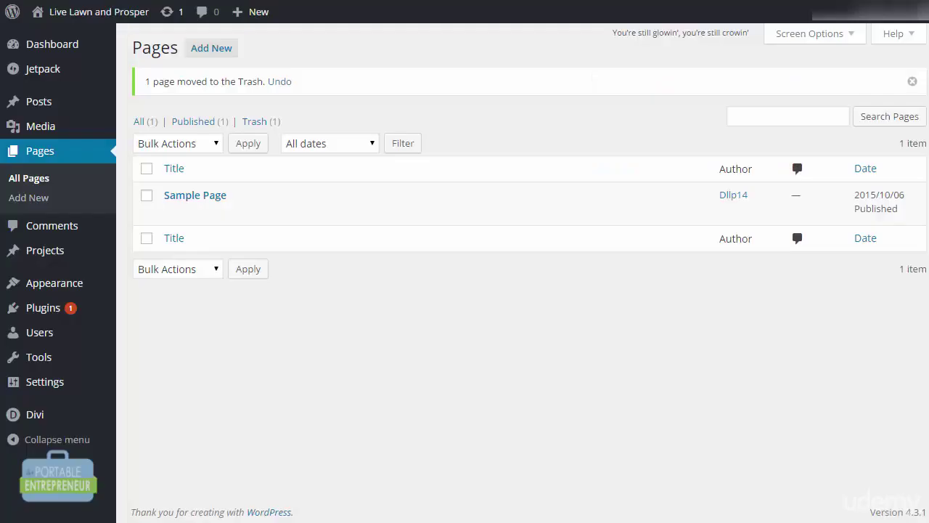
Create a new page titled 'Get In Touch' in Divi Builder and browse the predefined layouts.
click(223, 54)
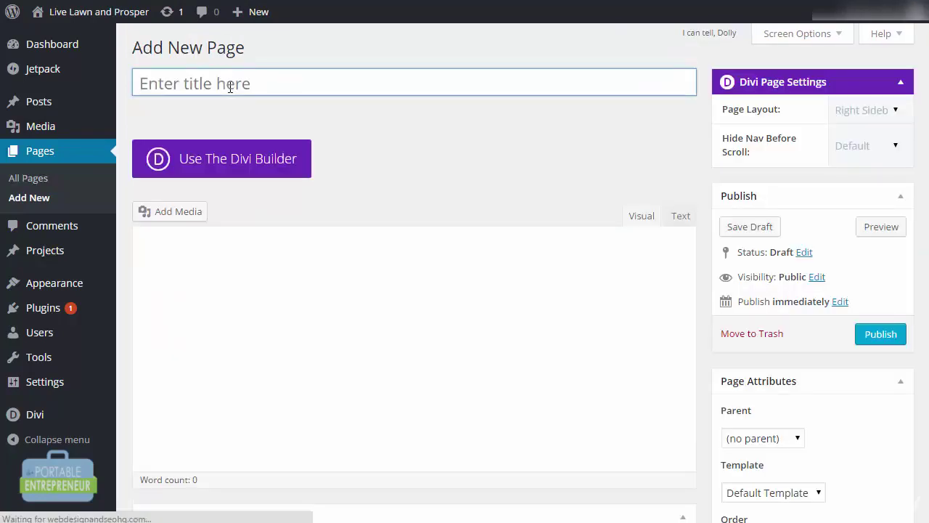
text(Get In)
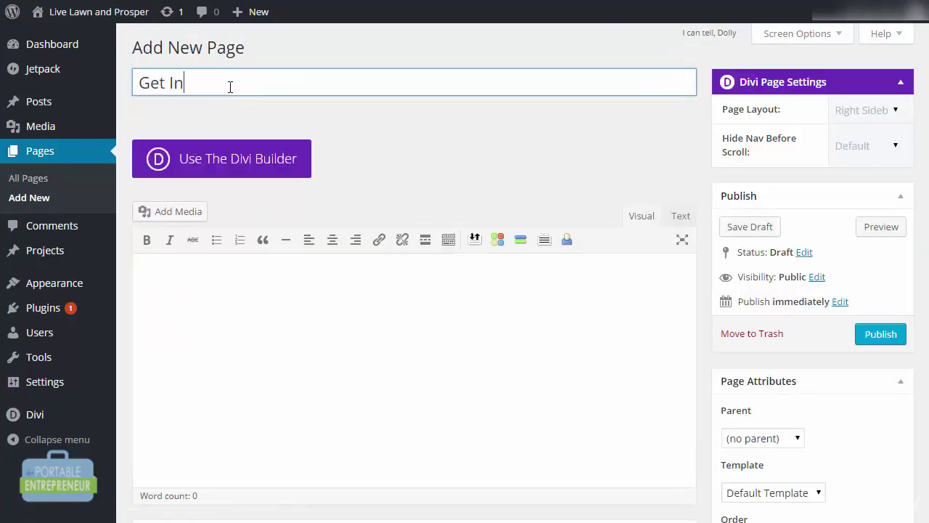
text( Touch)
click(227, 162)
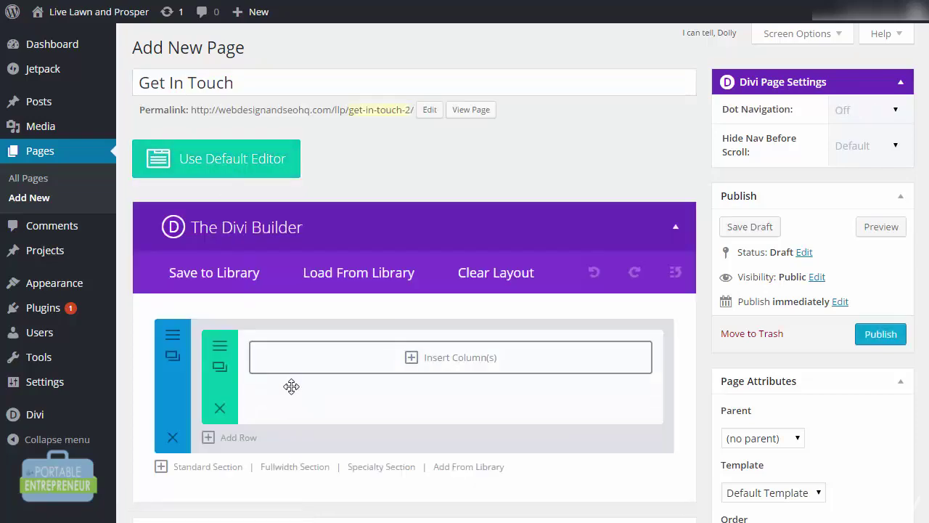
click(373, 276)
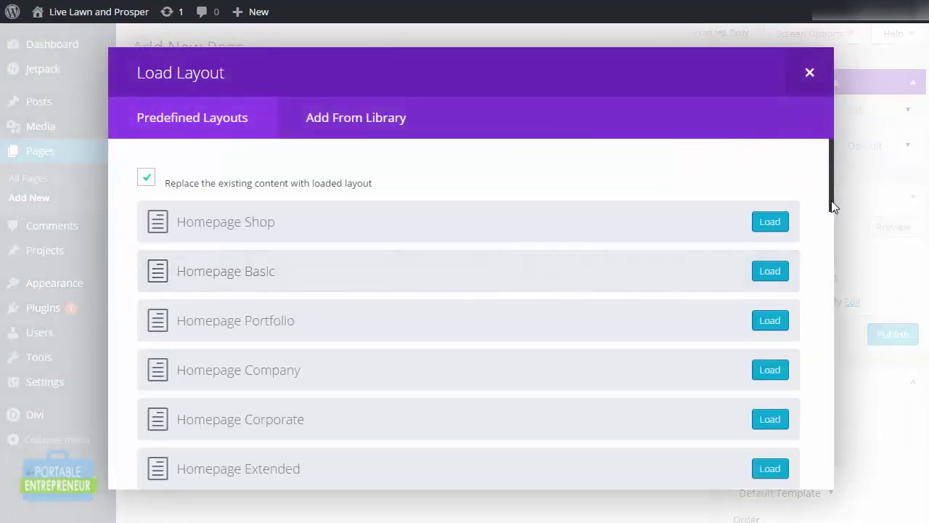
drag(832, 203, 837, 439)
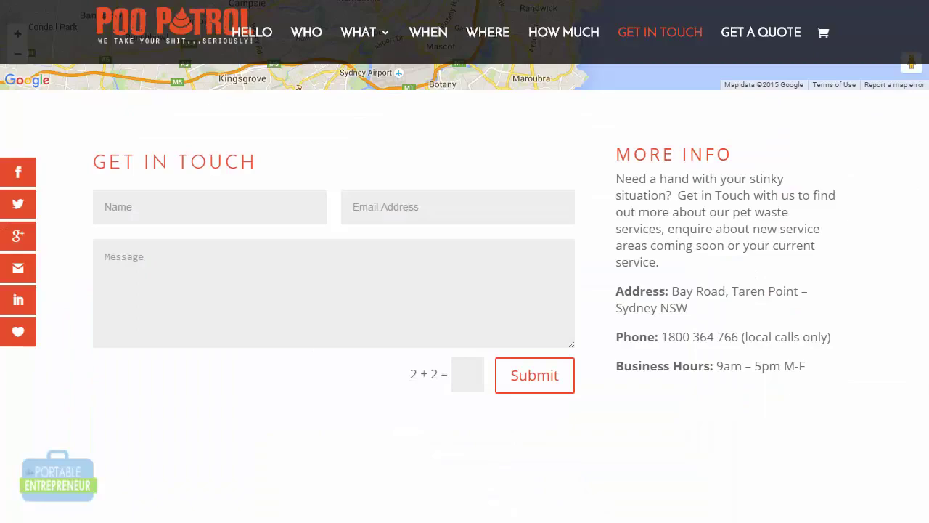
scroll(848, 201, up, 4)
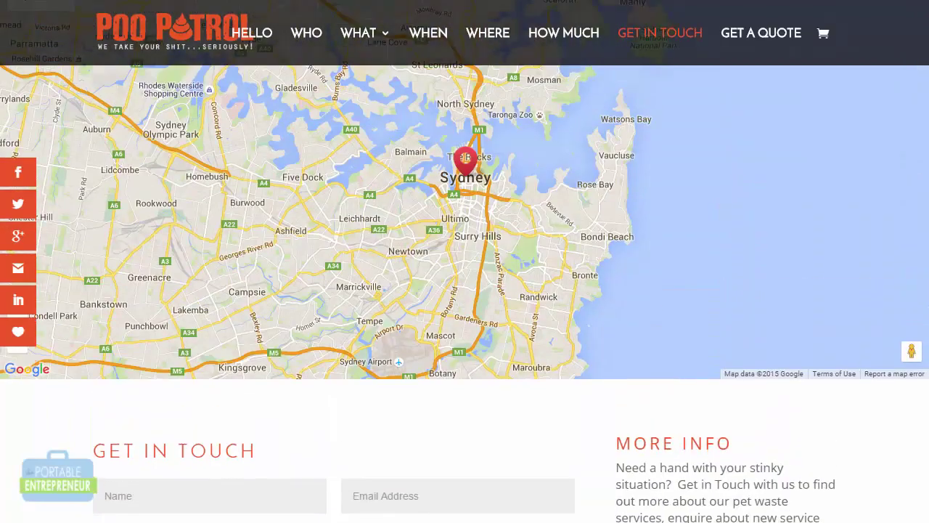
scroll(706, 94, up, 1)
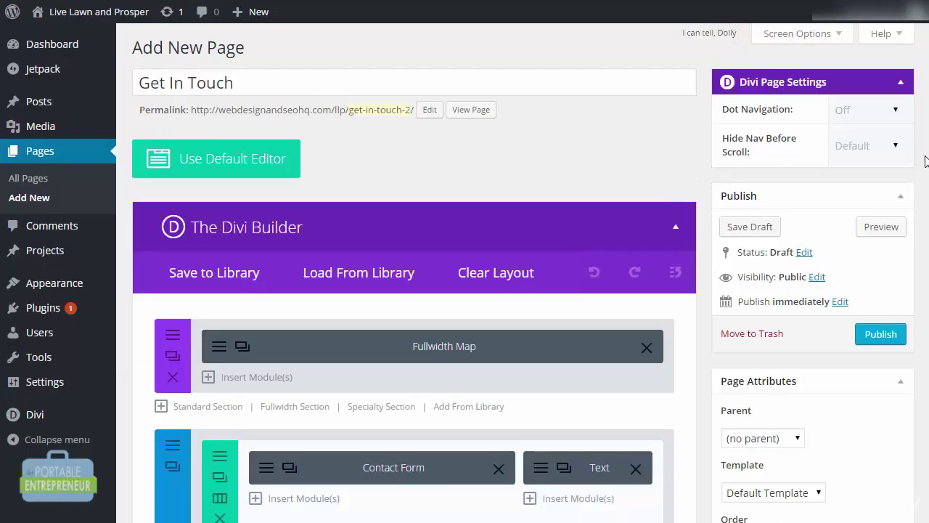
scroll(925, 161, down, 3)
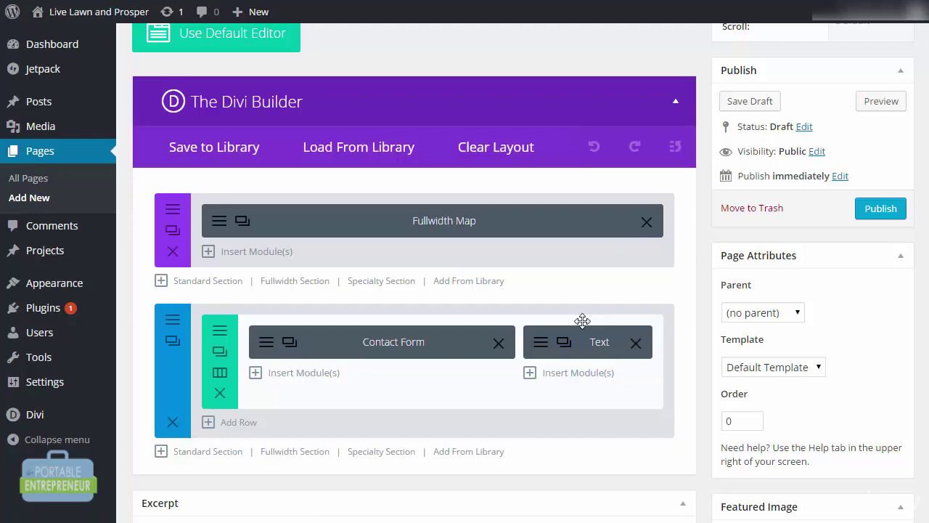
Review the Contact Form module settings and close them unchanged.
click(313, 353)
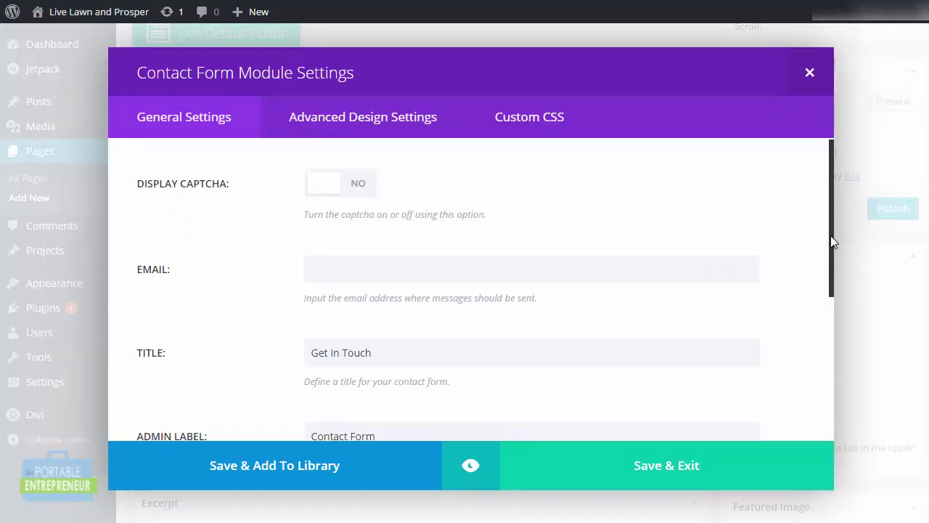
scroll(830, 257, down, 3)
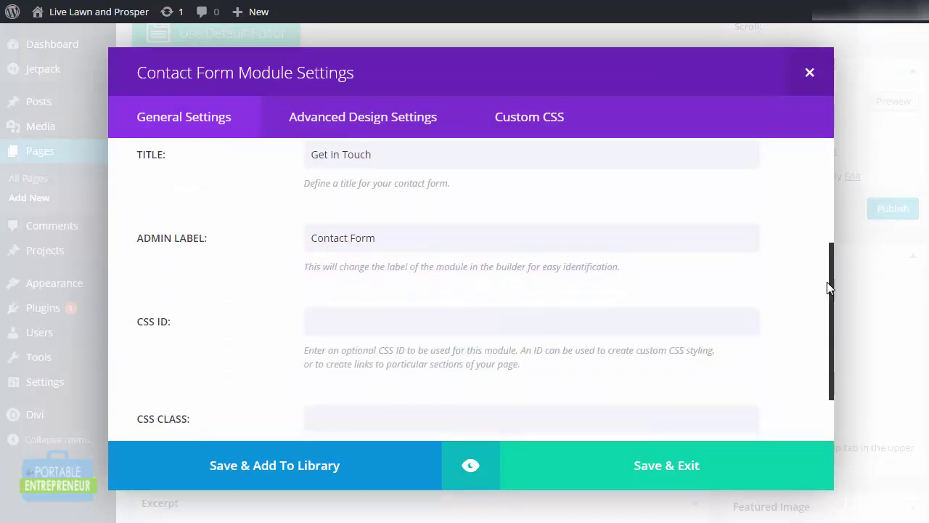
scroll(827, 282, up, 3)
click(809, 73)
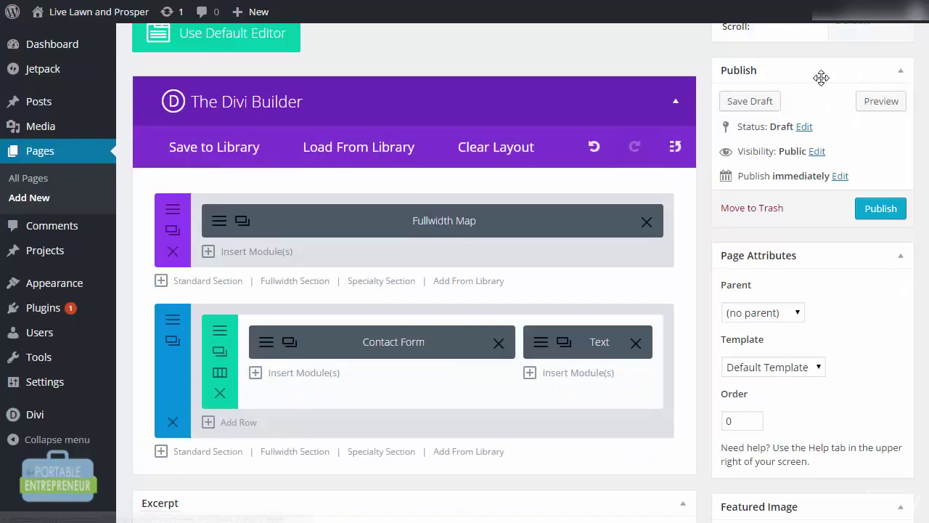
Open the Text module settings and select its placeholder paragraph for replacement.
click(551, 350)
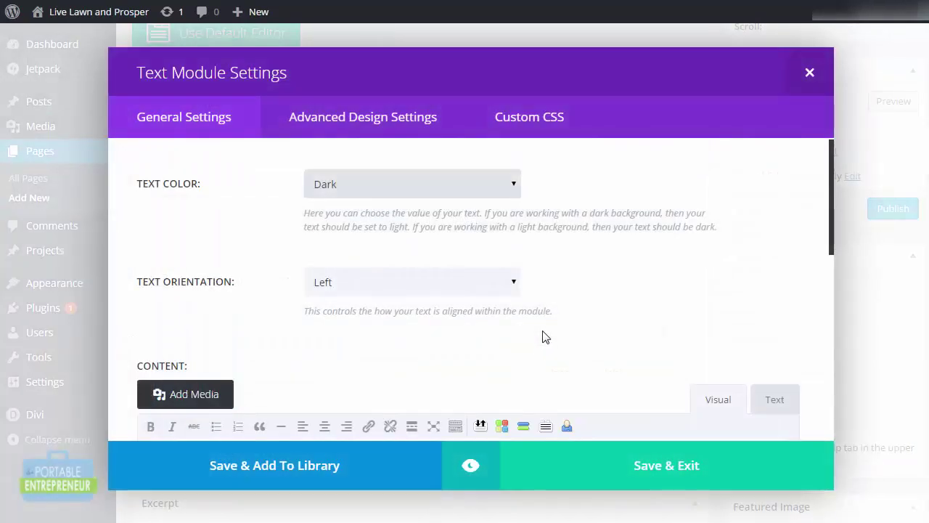
drag(831, 232, 831, 313)
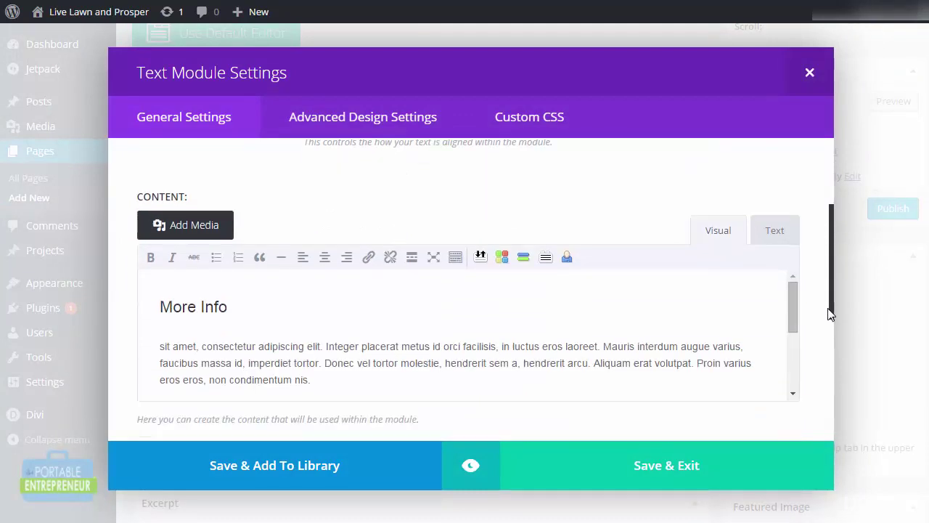
scroll(831, 314, down, 1)
triple_click(720, 273)
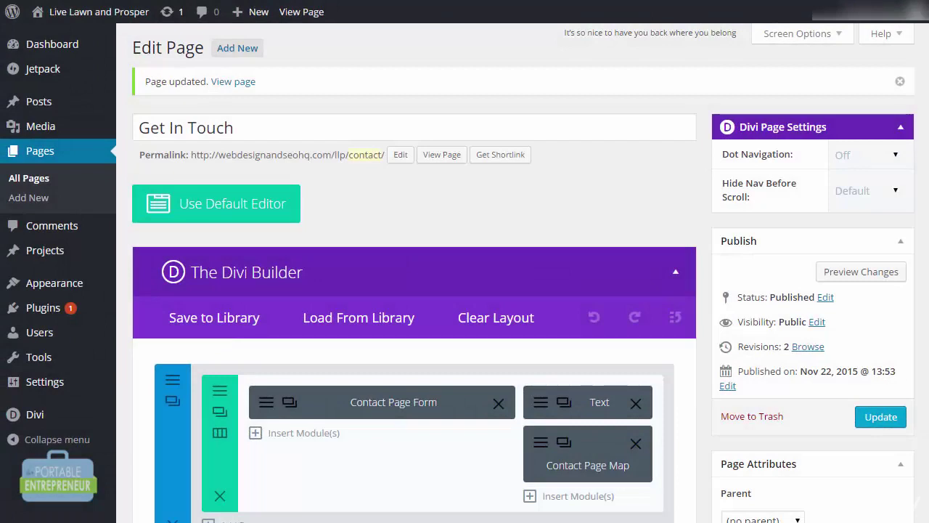
Check the More Info Text module's settings and close them without changes.
scroll(523, 273, down, 1)
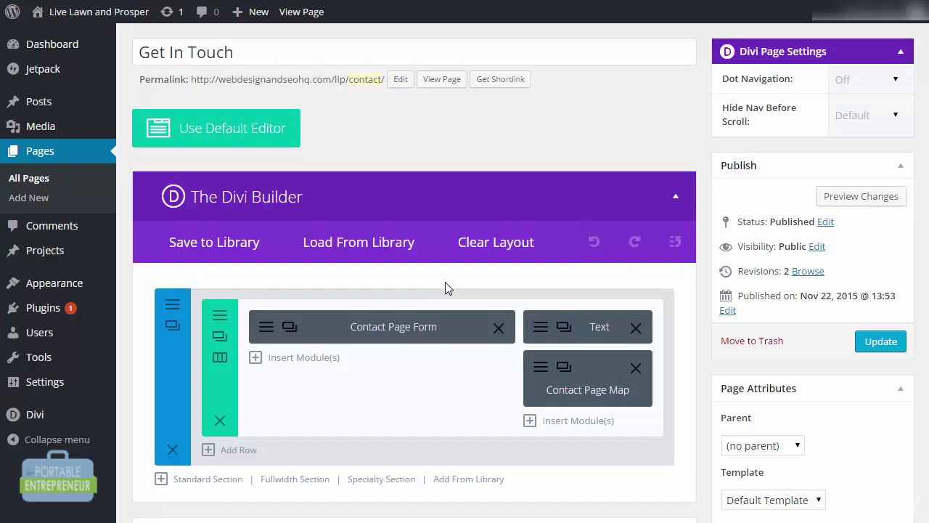
click(538, 328)
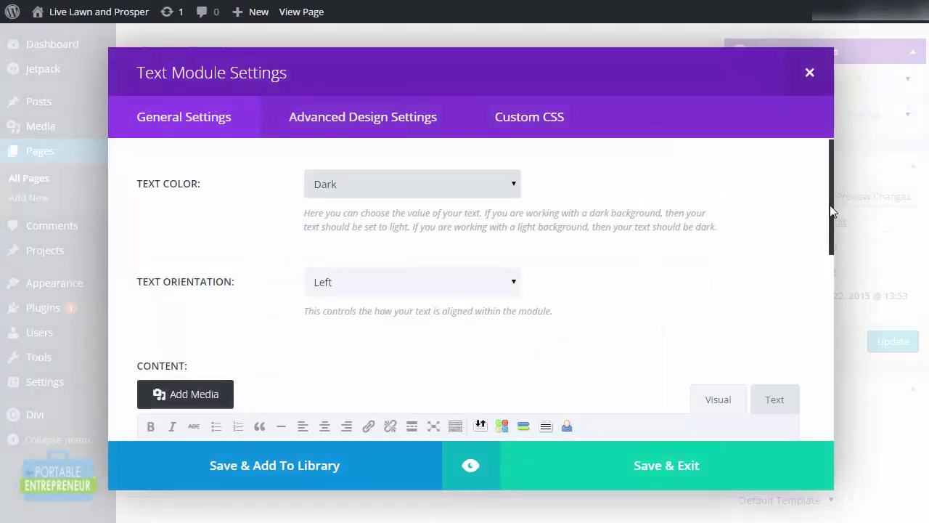
drag(832, 211, 811, 160)
click(810, 73)
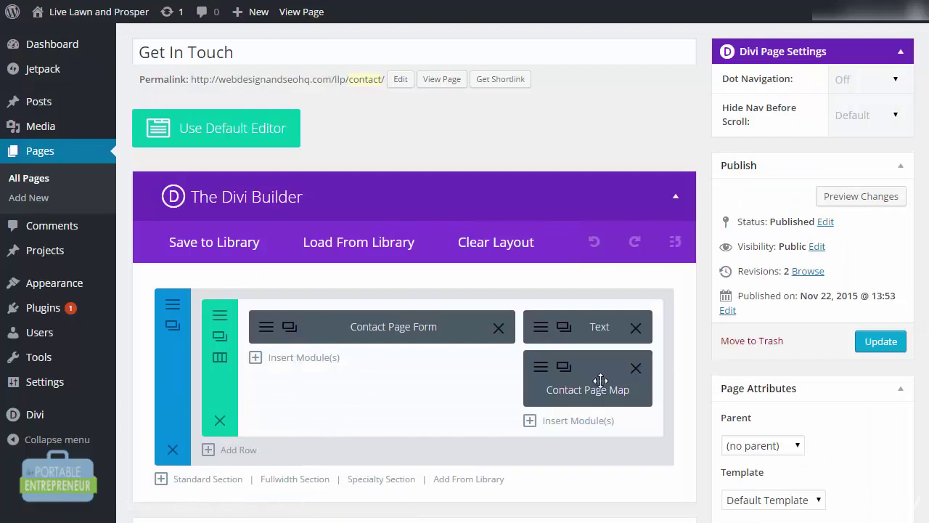